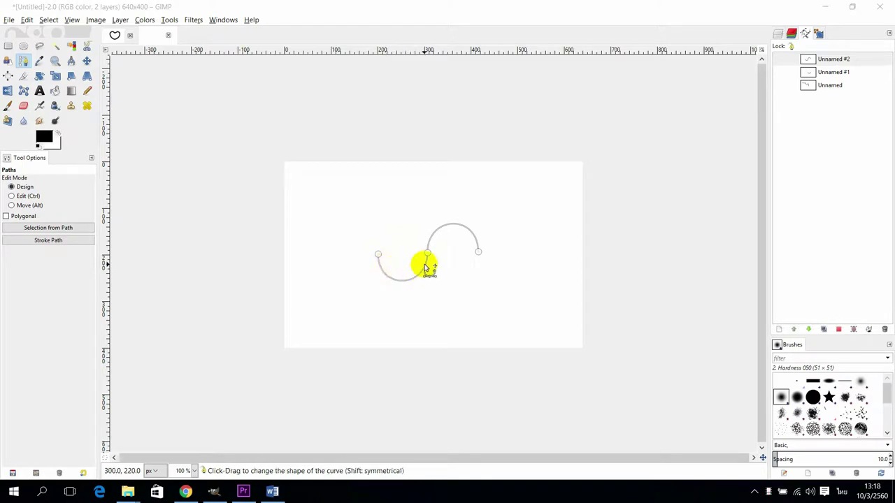
- Reshape the S-shaped path by pulling the lower arc upward beside its middle anchor
left_click(428, 259)
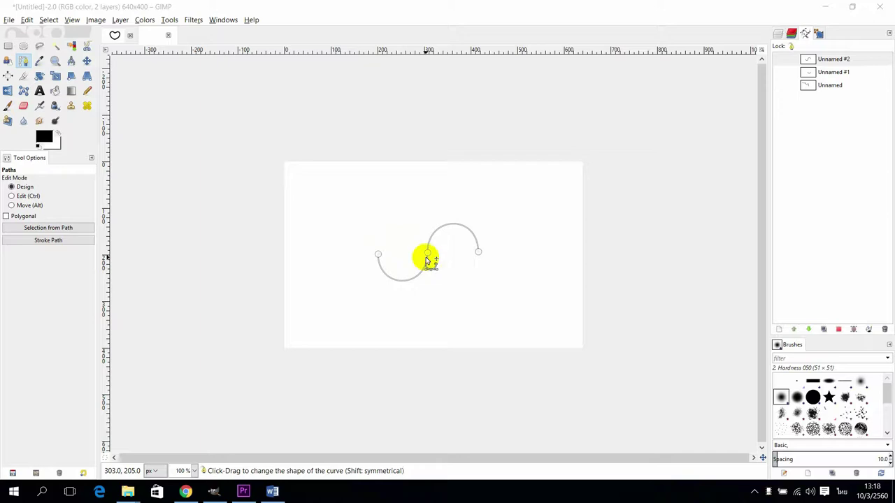
left_click_drag(428, 260, 429, 216)
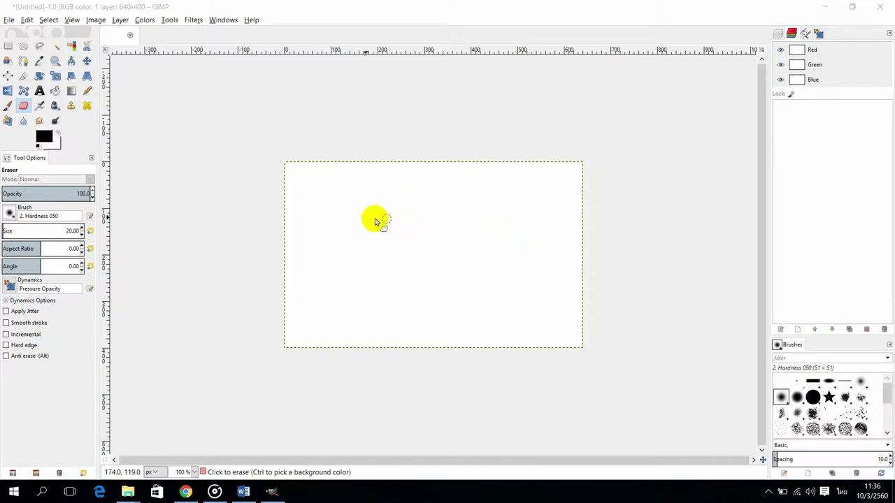
- Draw a closed triangular path on the blank canvas with the Paths tool in Design mode, ending on the first anchor
left_click(27, 62)
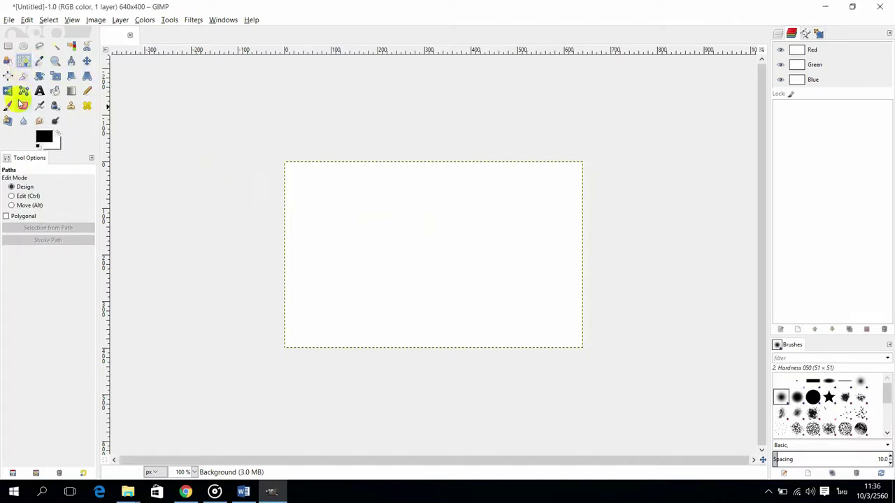
left_click(12, 188)
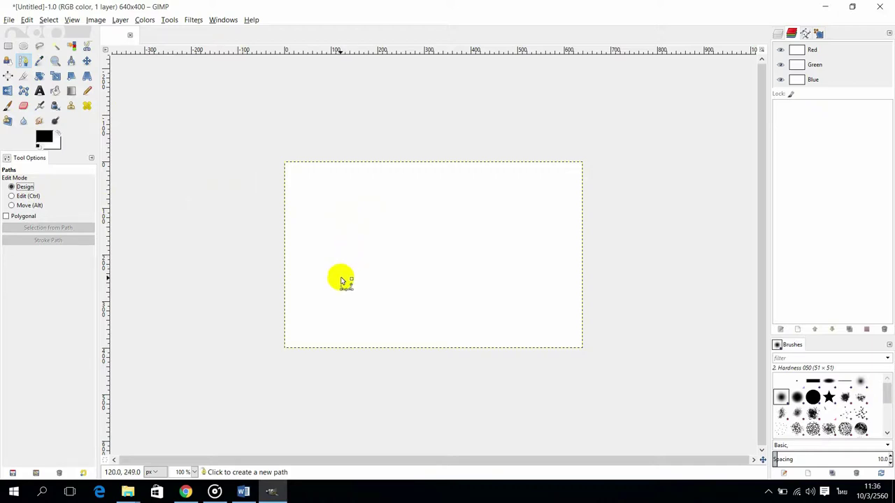
left_click(341, 308)
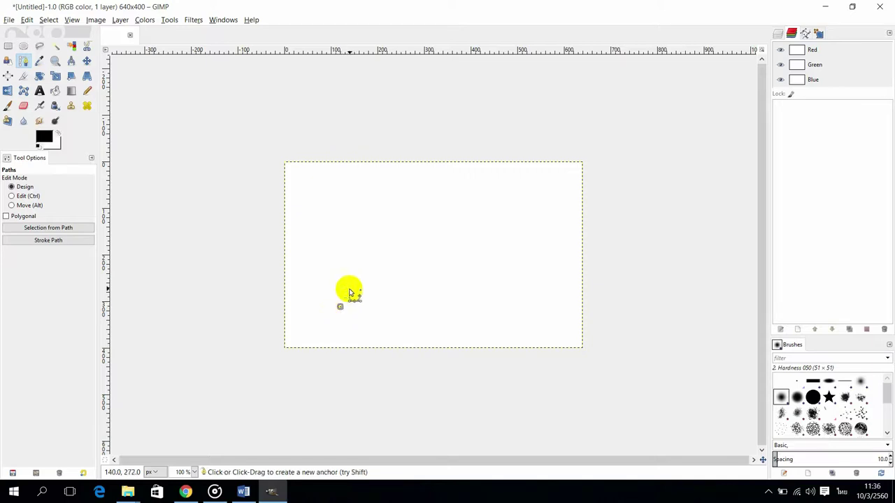
left_click(424, 189)
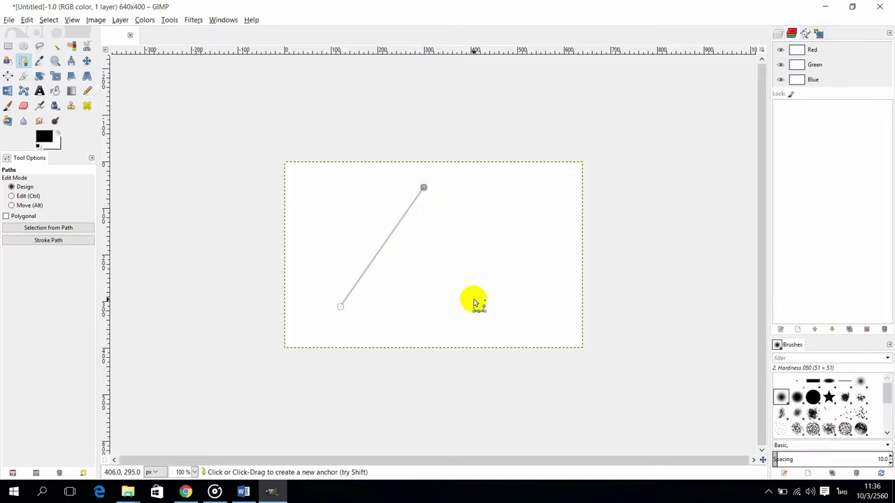
left_click(511, 312)
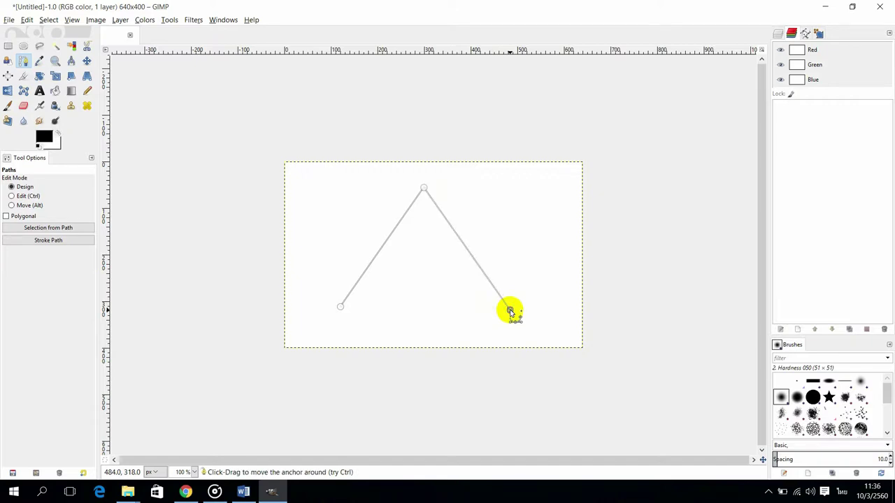
key("ctrl")
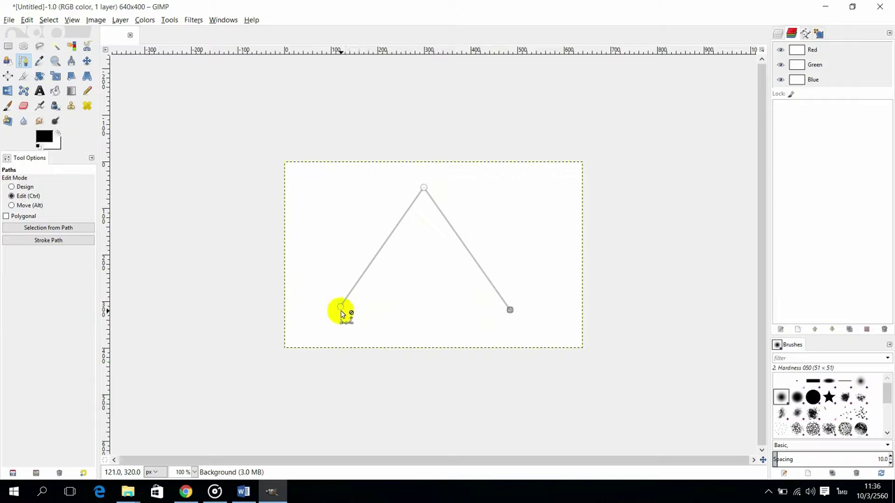
left_click(341, 308, "ctrl")
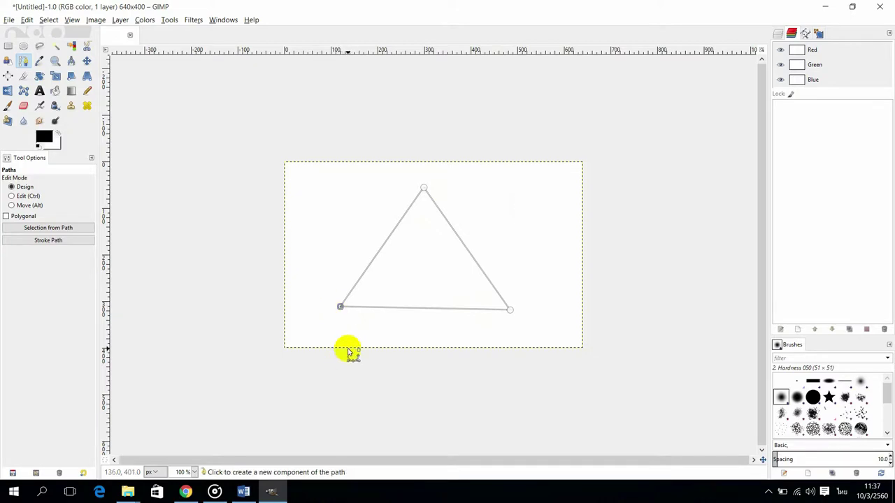
key("ctrl")
key("ctrl")
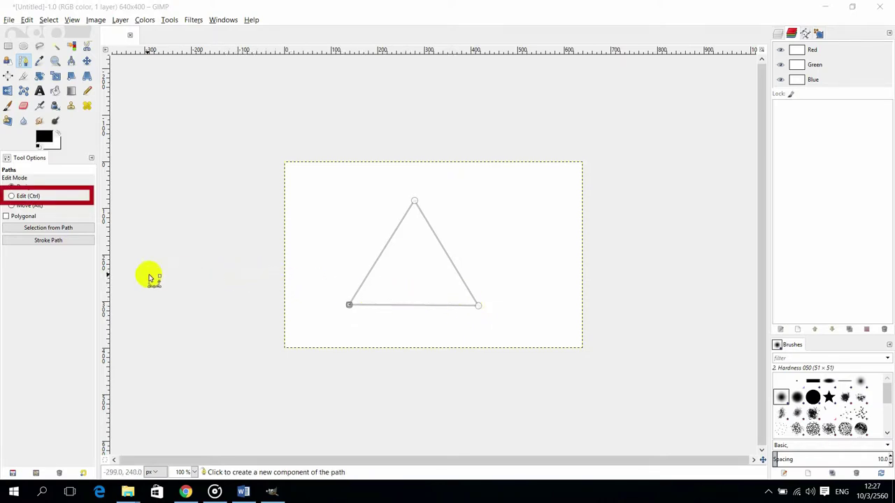
- Insert a new anchor midway along the left side of the triangle path in Edit mode
left_click(20, 197)
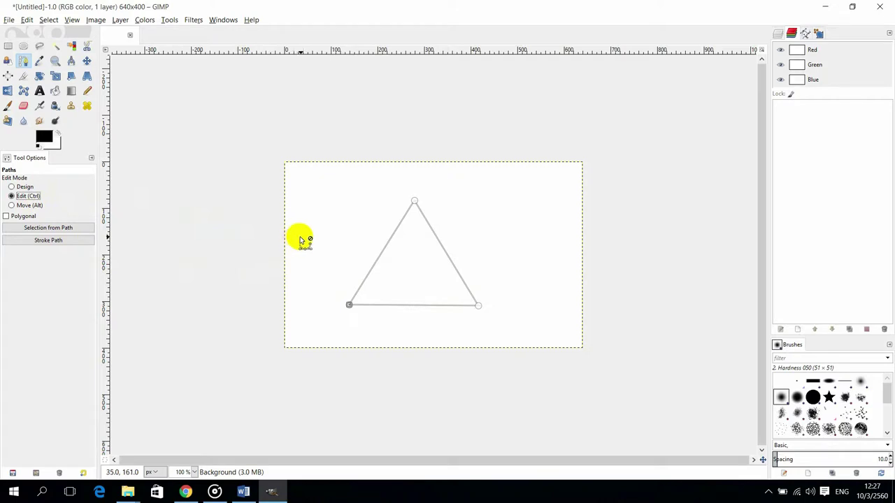
left_click(383, 253)
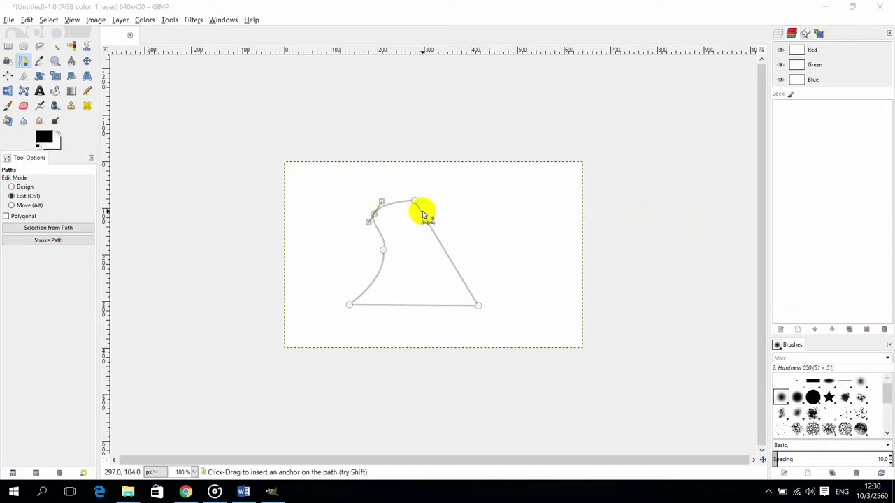
- Move the lower-right anchor of the partly curved path up and slightly outward in Design mode
left_click(21, 187)
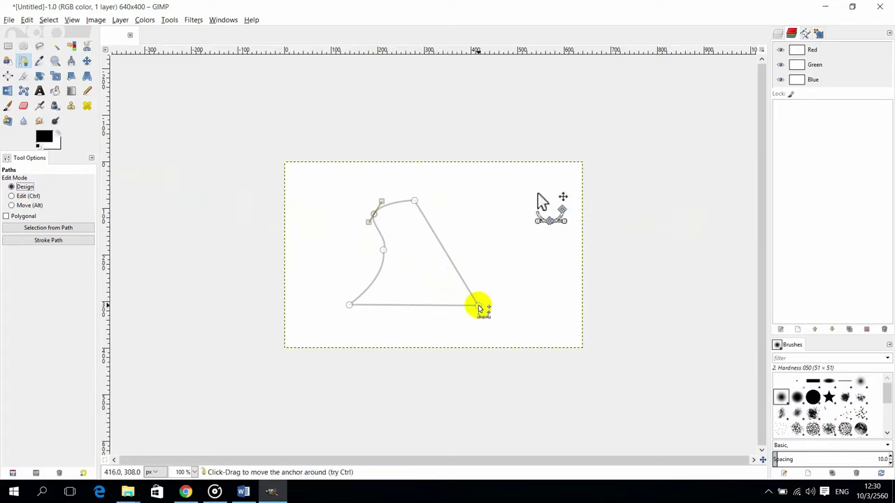
left_click(479, 306)
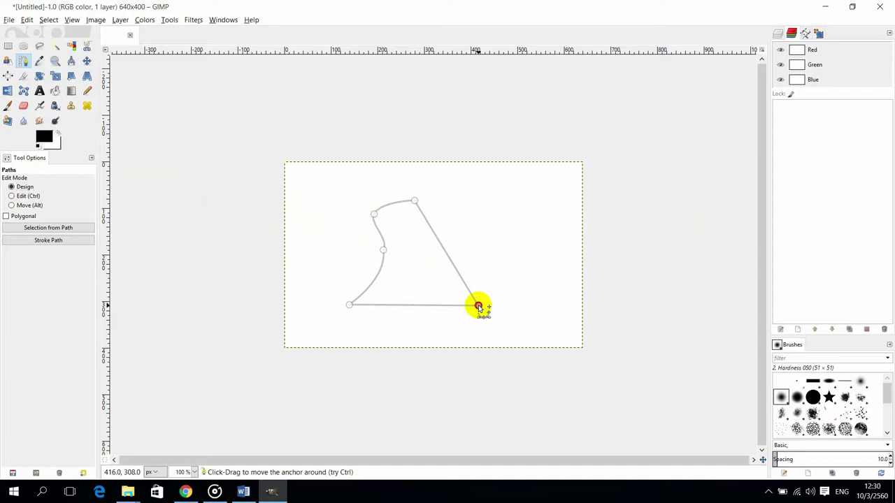
left_click_drag(479, 306, 493, 274)
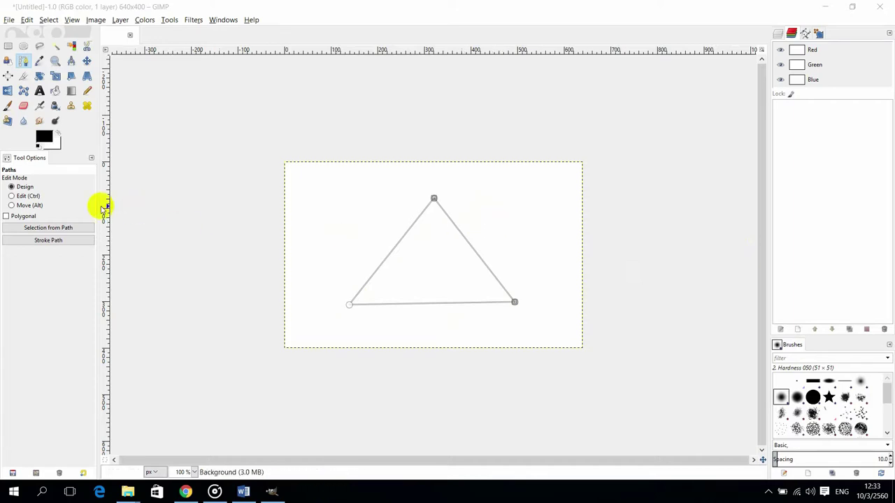
- Delete the lower-right anchor of the triangle path in Edit mode
left_click(23, 197)
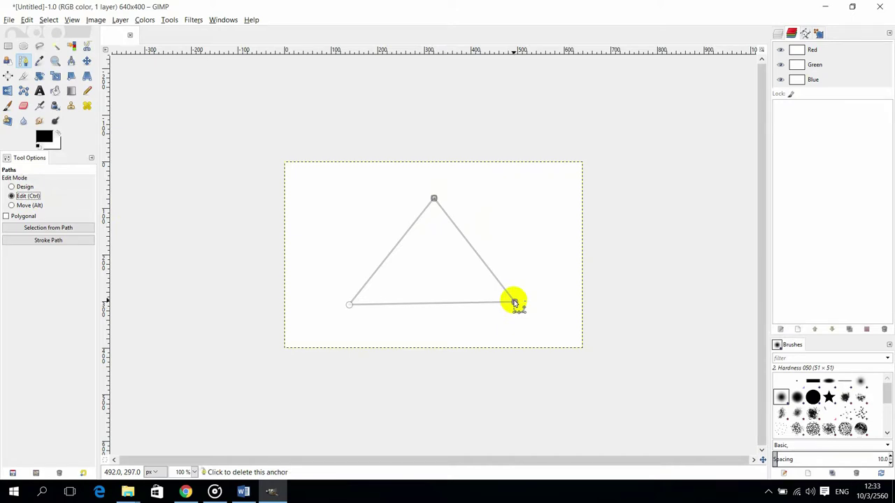
left_click(514, 303)
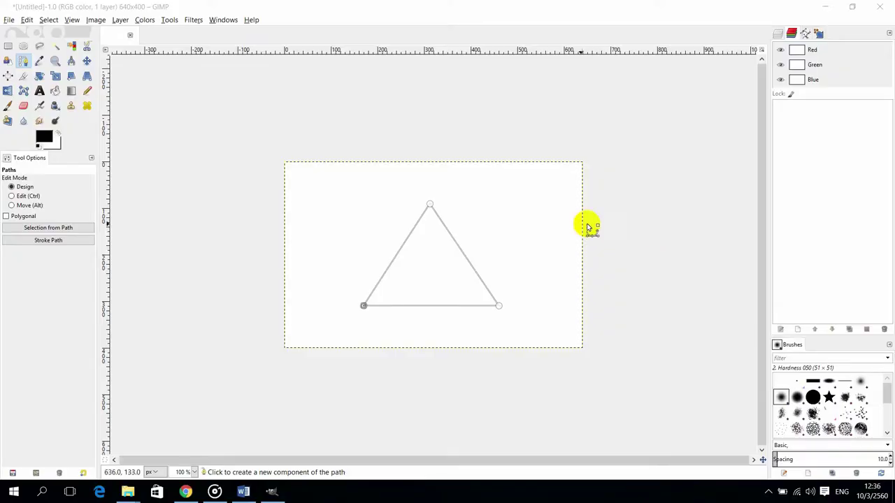
- Pull curve handles out of the triangle's apex toward both sides in Edit mode to round its two slanted edges
left_click(34, 197)
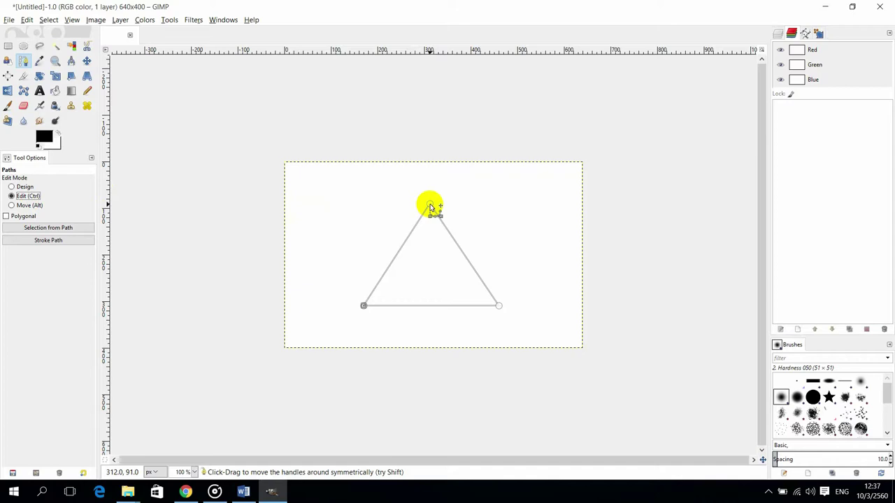
left_click_drag(430, 204, 368, 202)
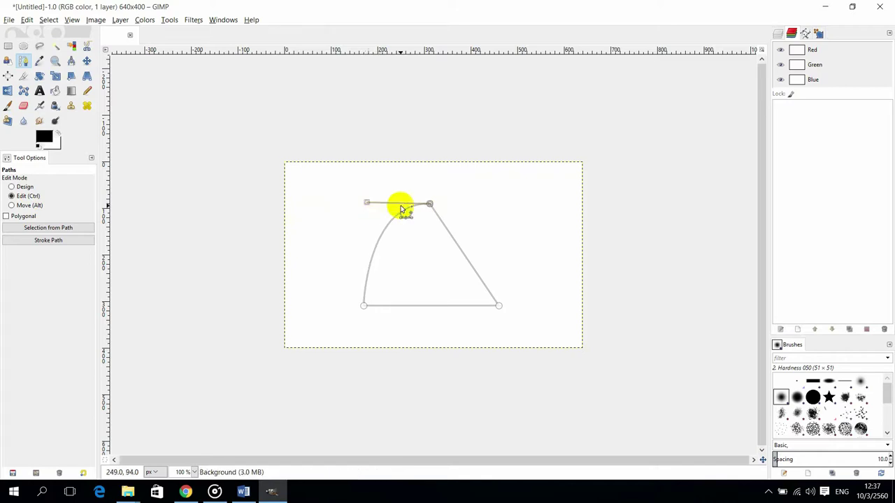
left_click_drag(431, 202, 504, 203)
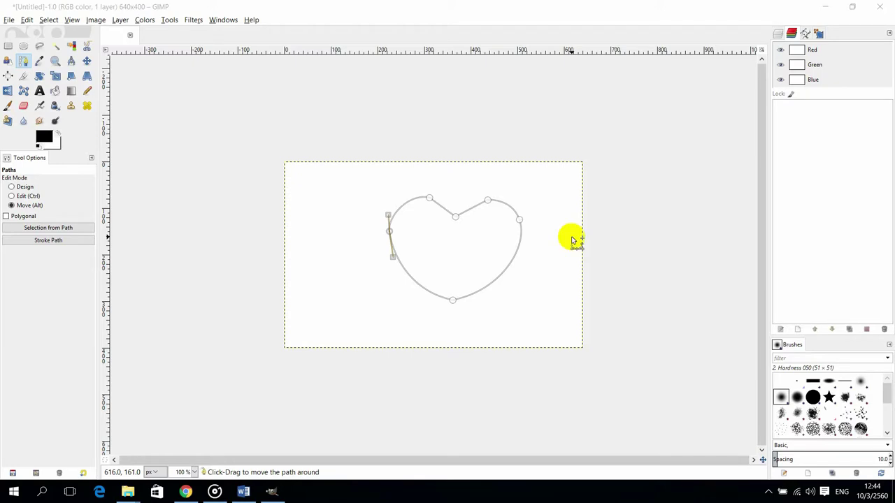
- Shift the heart path to the left in Move mode, first as a whole path and again as a component
left_click_drag(572, 240, 535, 242)
key("ctrl")
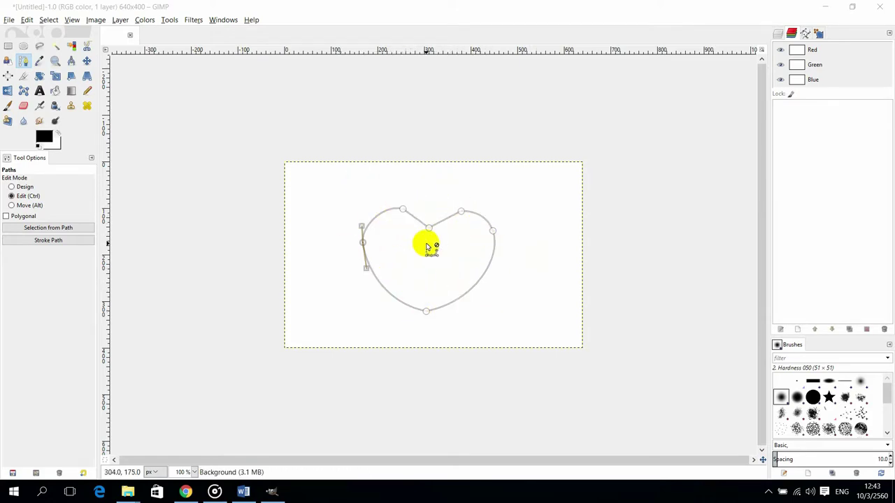
left_click(12, 205)
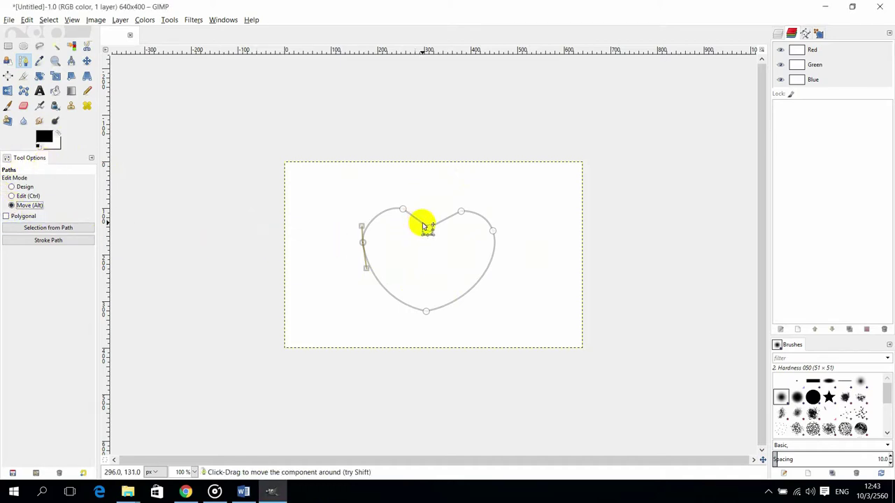
left_click_drag(422, 226, 396, 226)
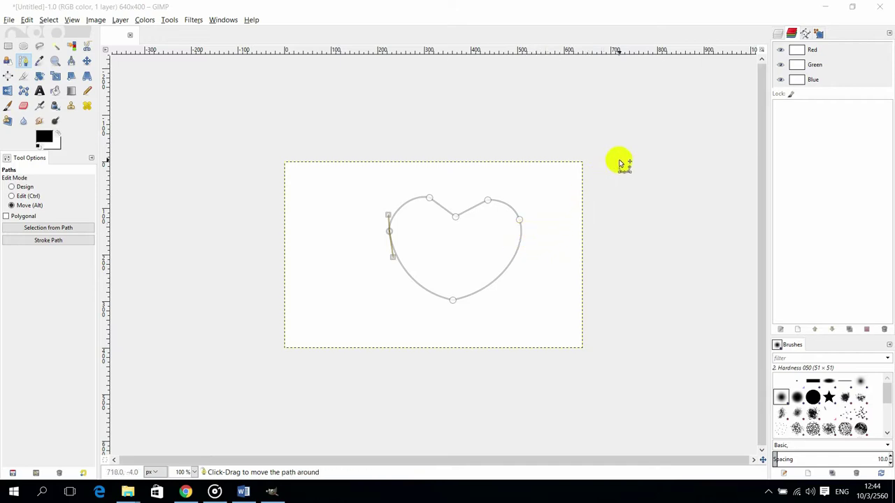
- Create a new empty path named Path in the image's path list
left_click(805, 35)
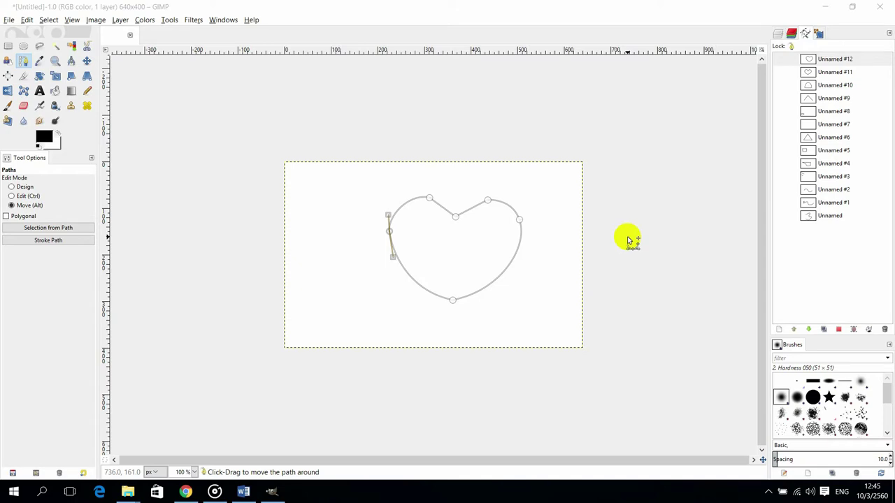
left_click(778, 329)
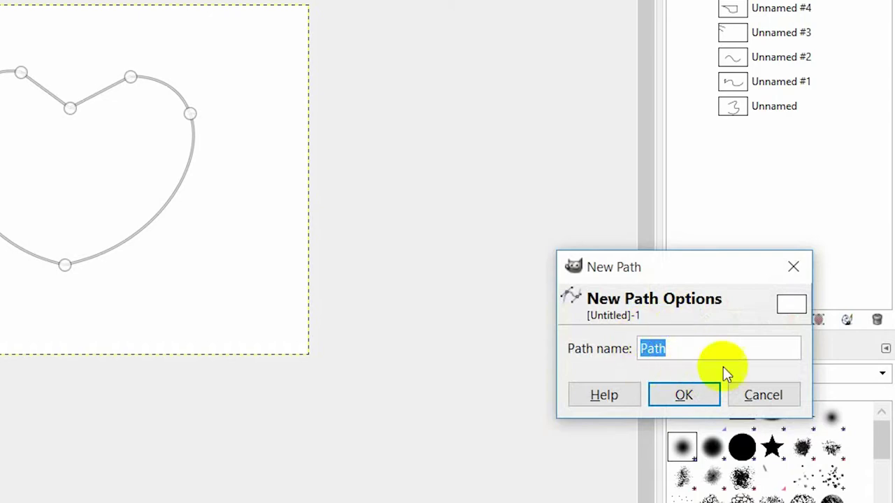
left_click(699, 397)
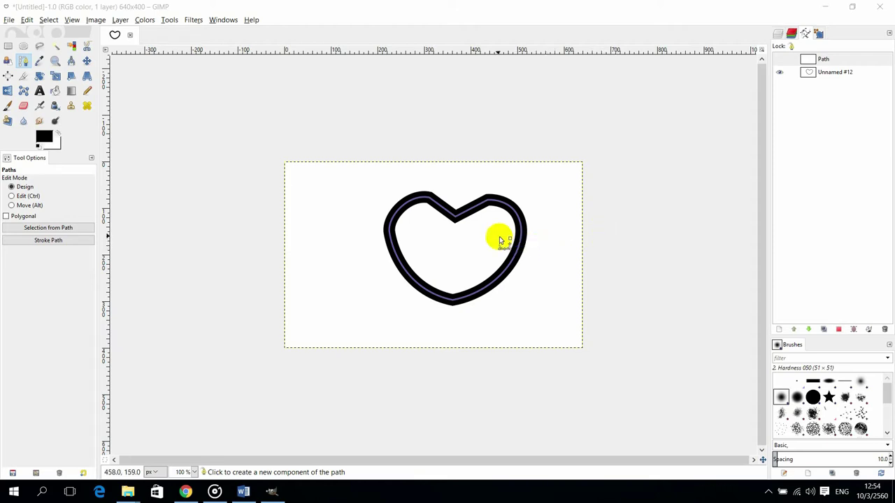
- Hide the heart path Unnamed #12 and duplicate it
left_click(514, 256)
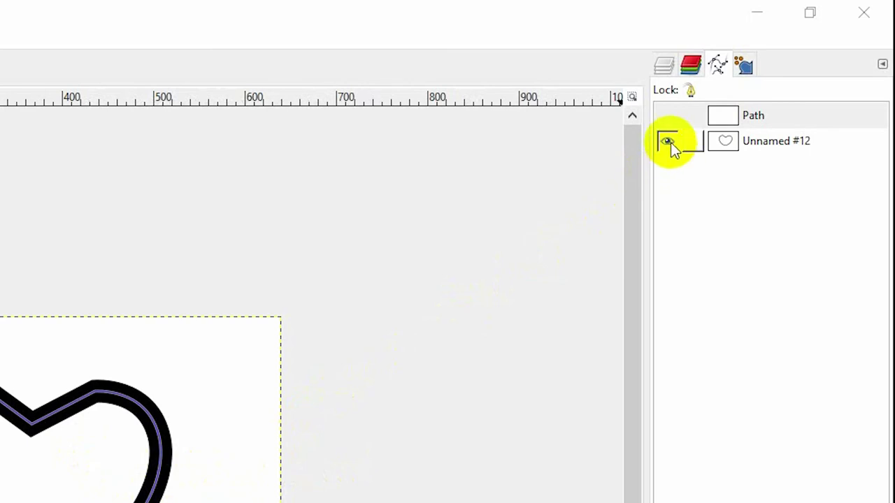
left_click(670, 147)
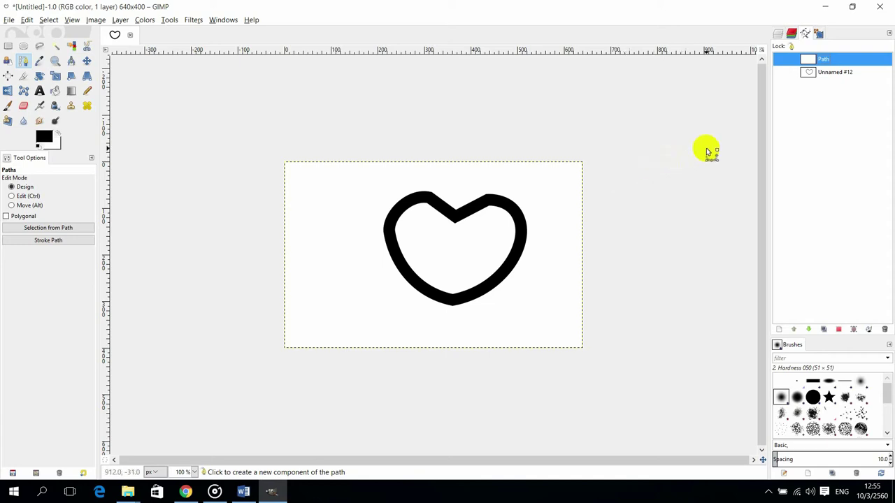
left_click(845, 74)
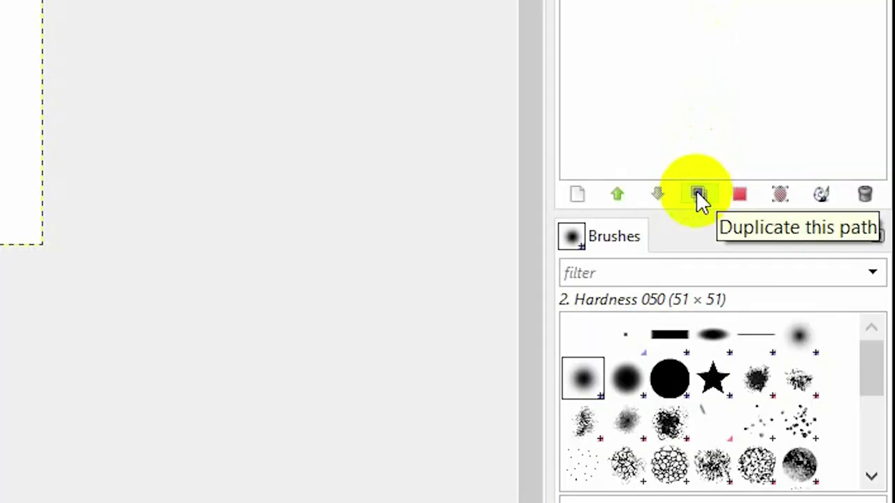
left_click(698, 194)
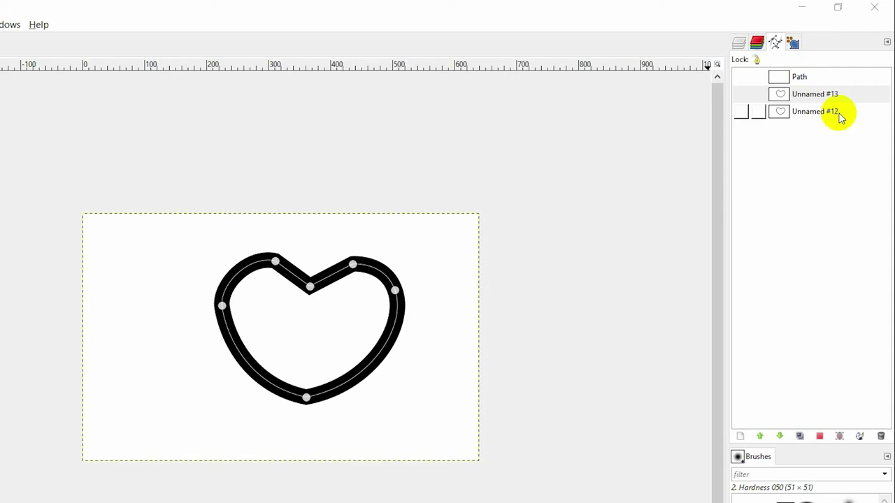
- Raise the duplicated heart path one level in the path order and lower it again
left_click(759, 437)
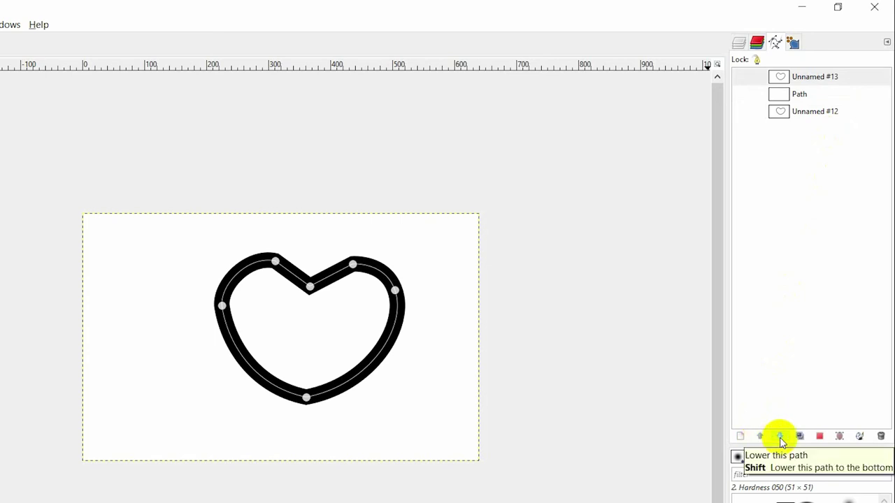
left_click(780, 437)
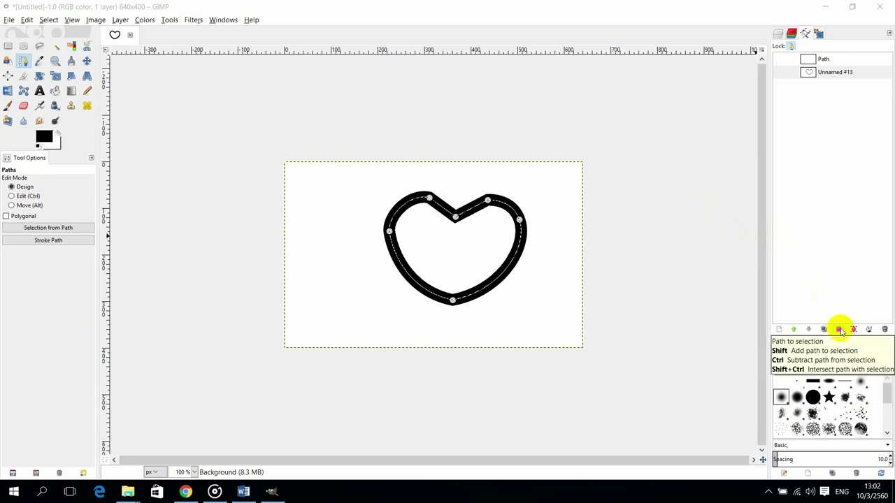
- Convert the duplicated heart path Unnamed #13 to a selection
left_click(840, 329)
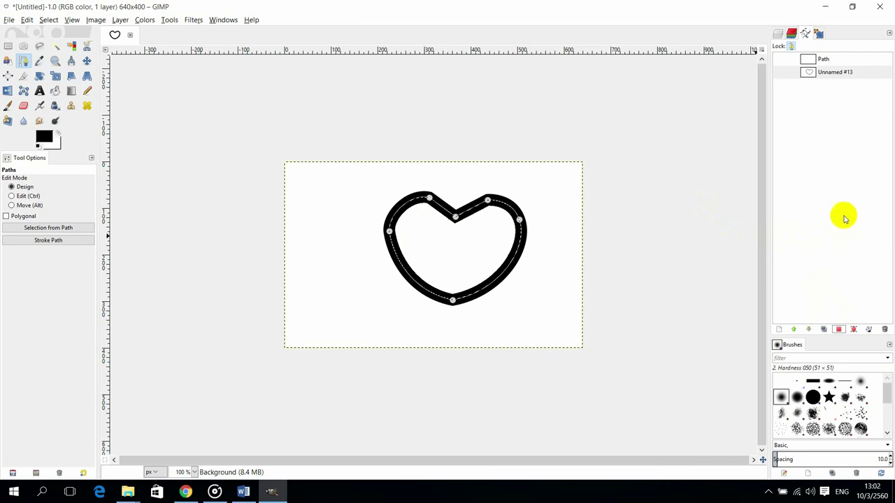
left_click(889, 33)
mouse_move(877, 46)
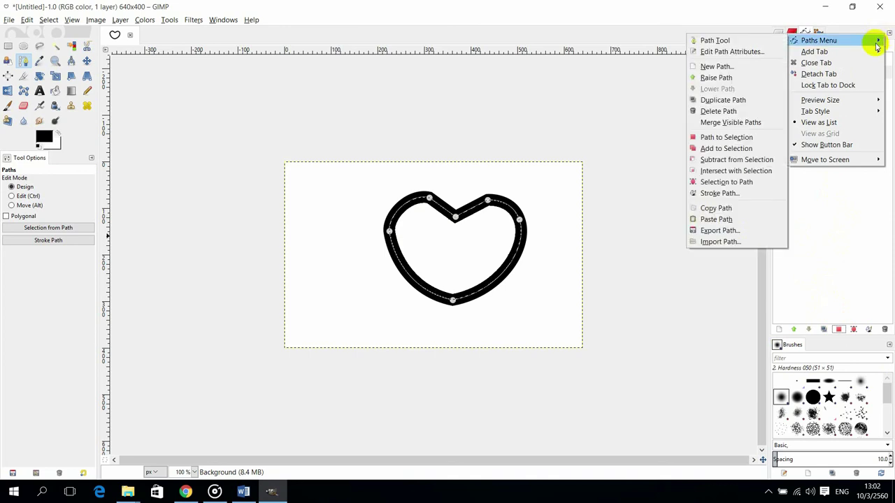
left_click(752, 138)
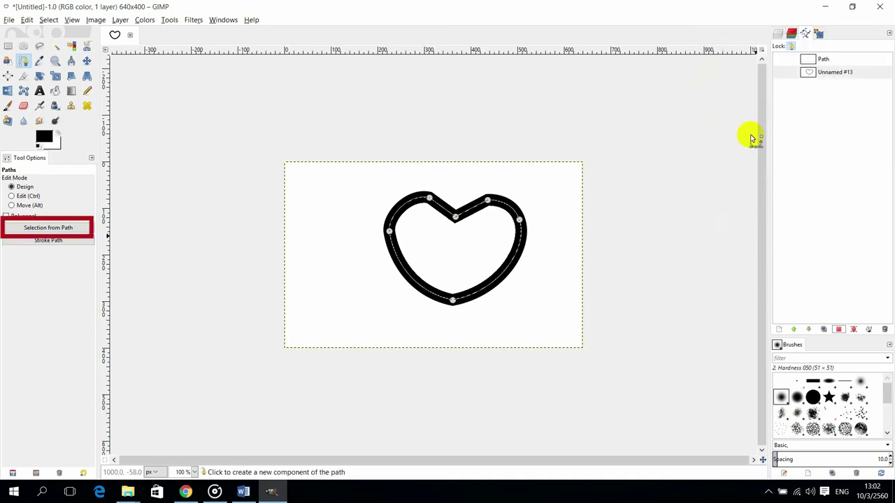